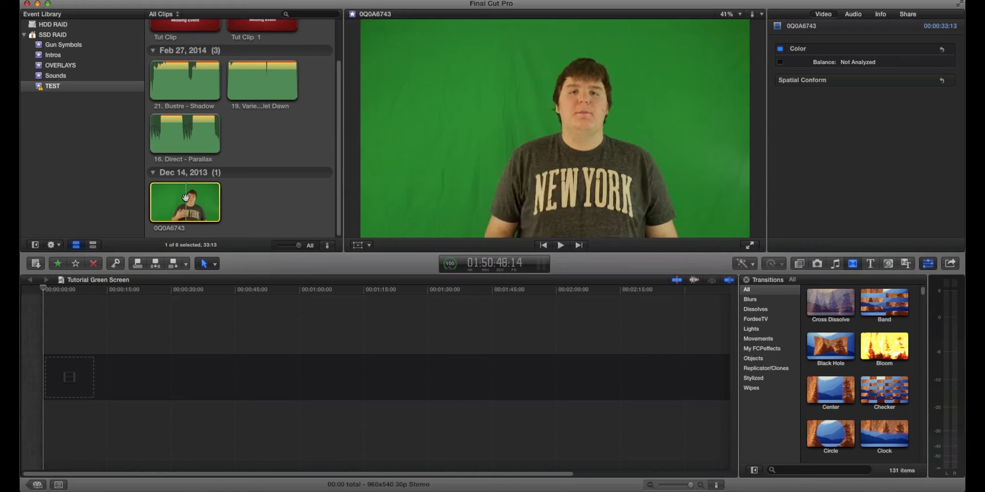
# Place the green-screen clip 0Q0A6743 in the empty timeline and park the playhead at 7:02.
pyautogui.moveTo(186, 199); pyautogui.dragTo(132, 423)
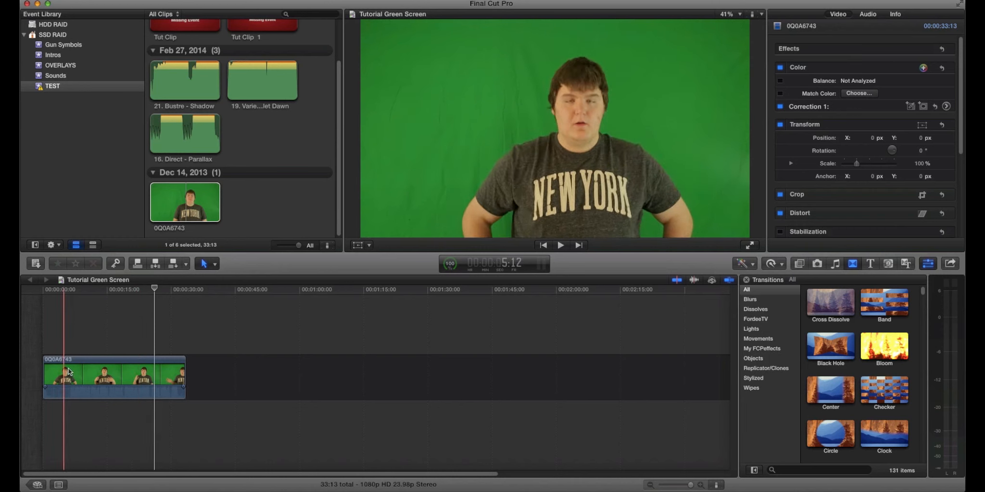
pyautogui.click(115, 403)
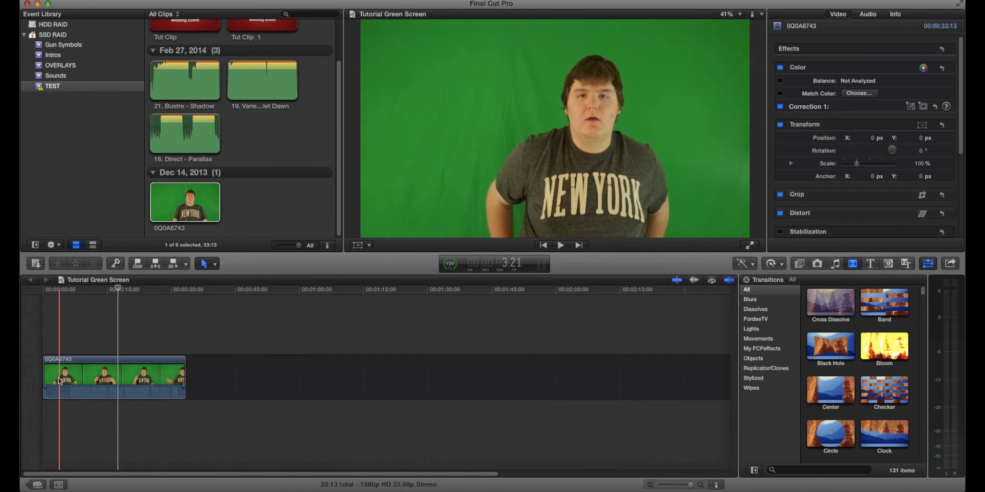
pyautogui.click(73, 346)
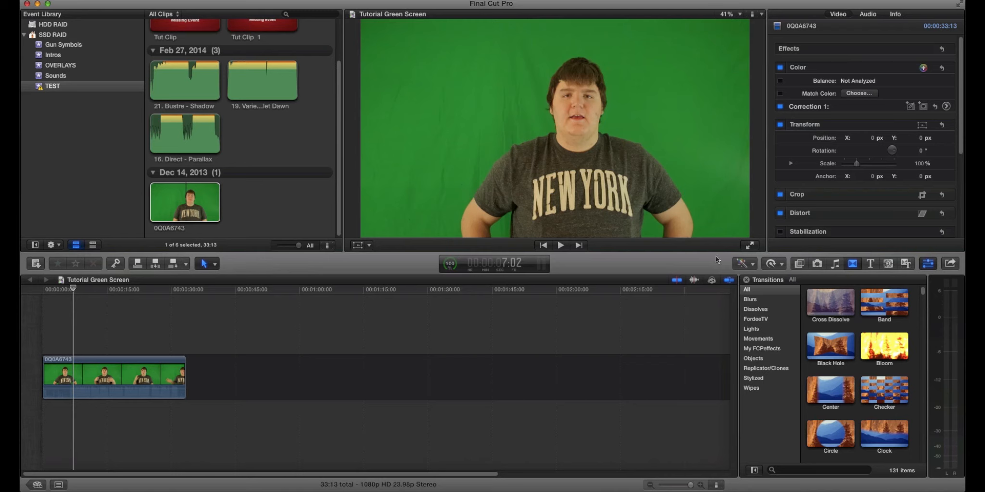
# Search the effects for "key" and apply the Keyer effect to the green-screen clip.
pyautogui.click(800, 265)
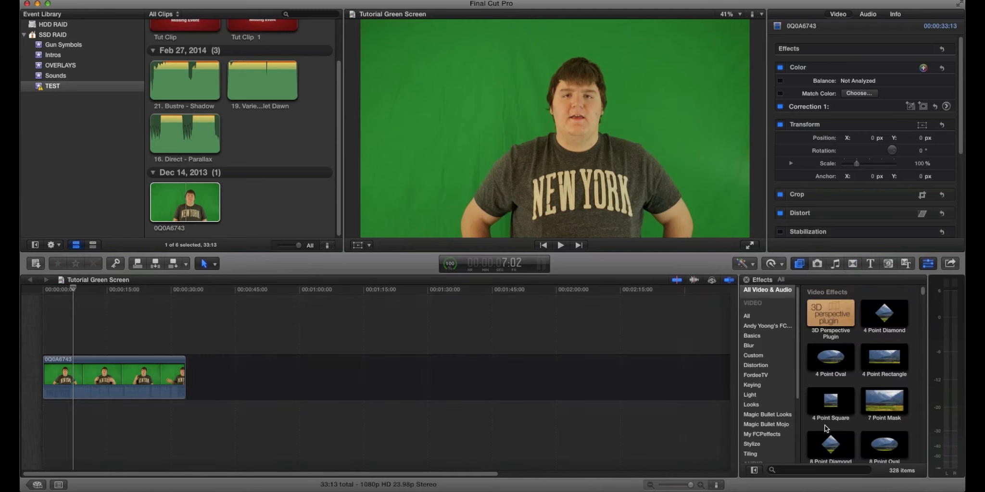
pyautogui.click(810, 470)
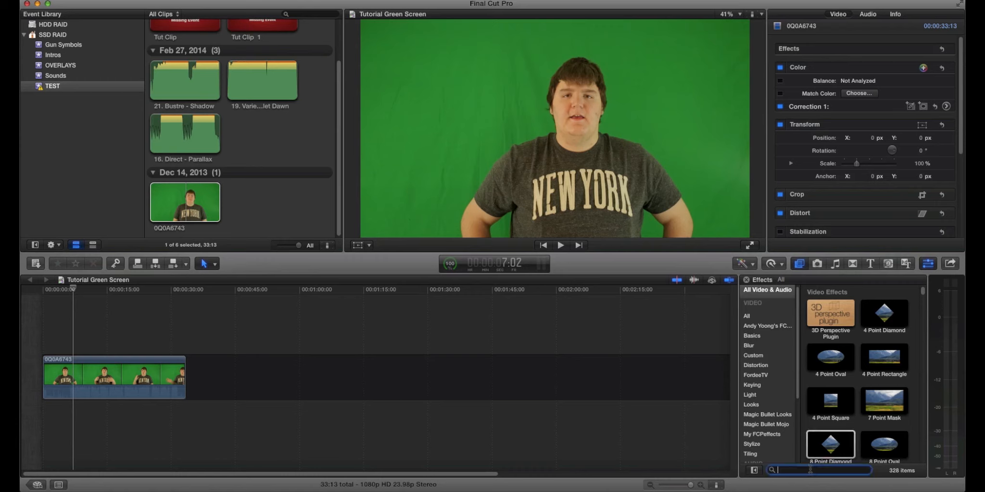
pyautogui.write('key')
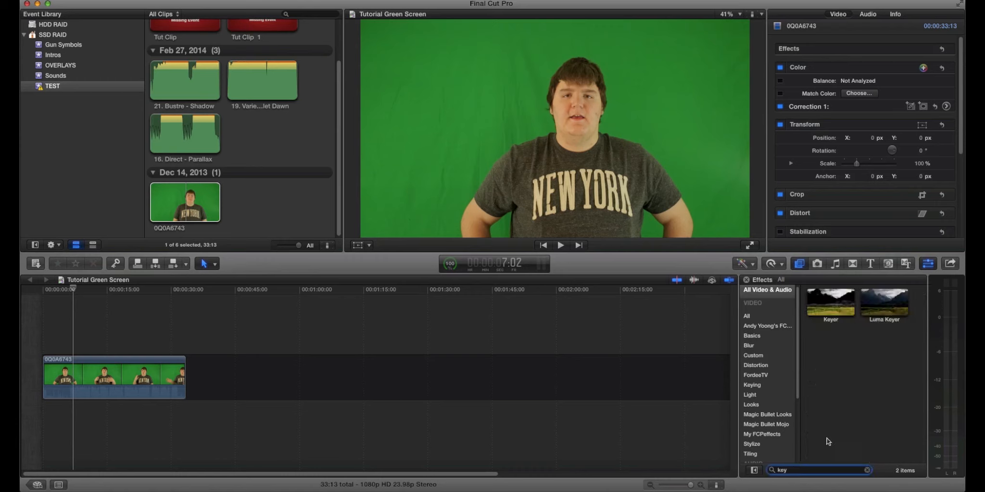
pyautogui.moveTo(829, 302); pyautogui.dragTo(139, 378)
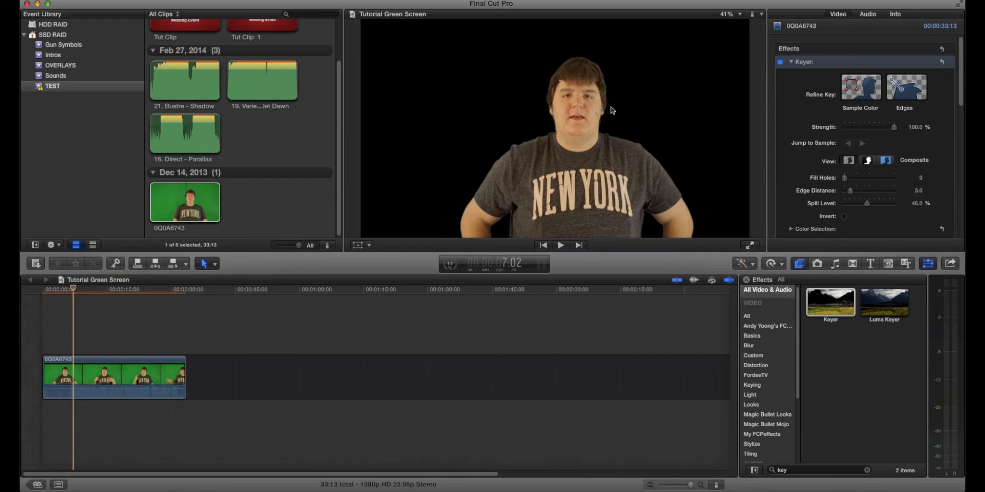
# Place a Custom generator beneath the green-screen clip and set its color to white.
pyautogui.click(884, 264)
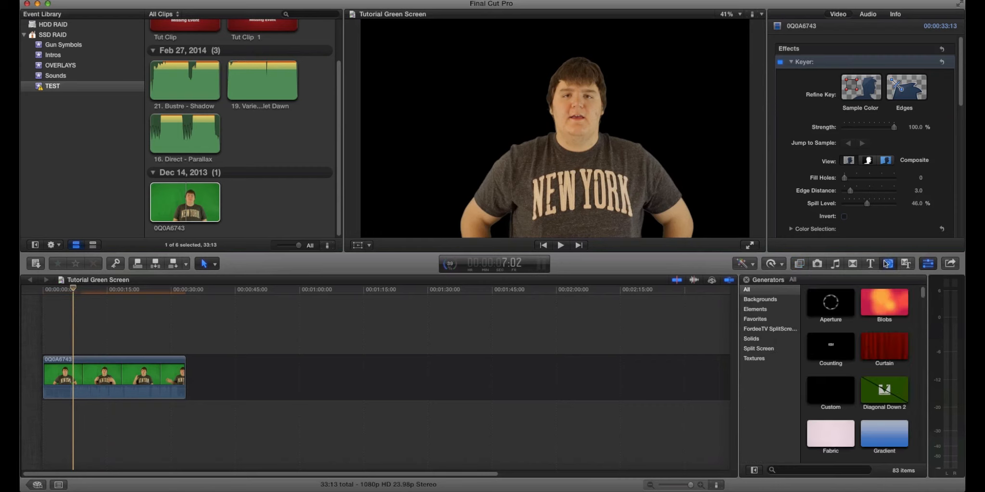
pyautogui.moveTo(828, 391); pyautogui.dragTo(185, 425)
pyautogui.click(166, 417)
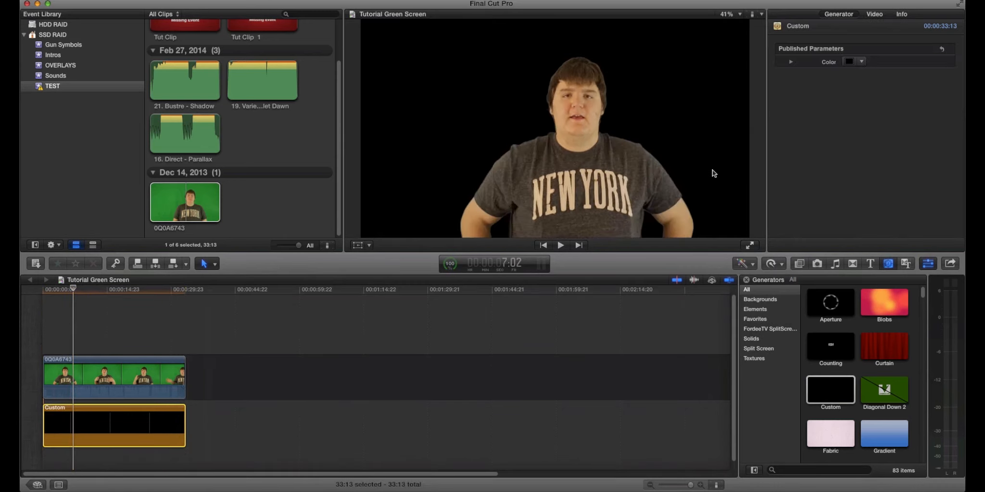
pyautogui.click(852, 61)
pyautogui.moveTo(504, 267); pyautogui.dragTo(504, 255)
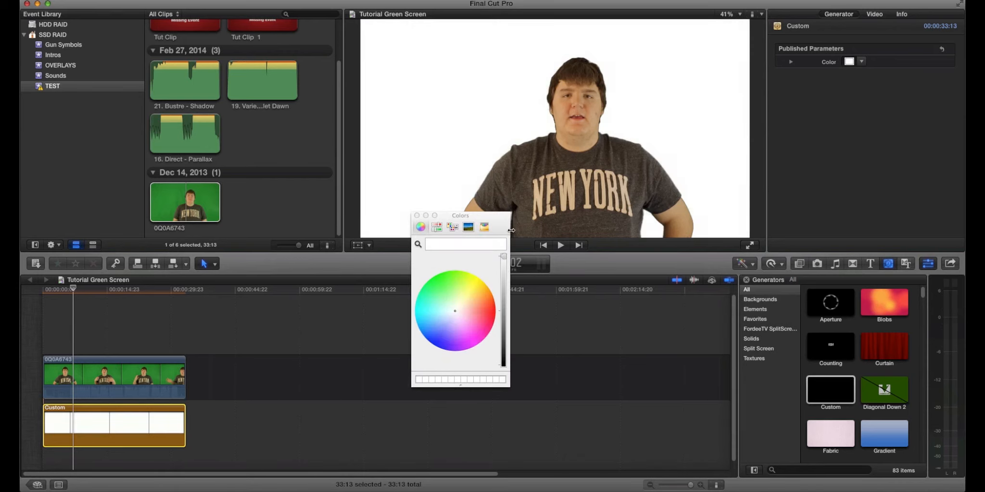
pyautogui.click(418, 215)
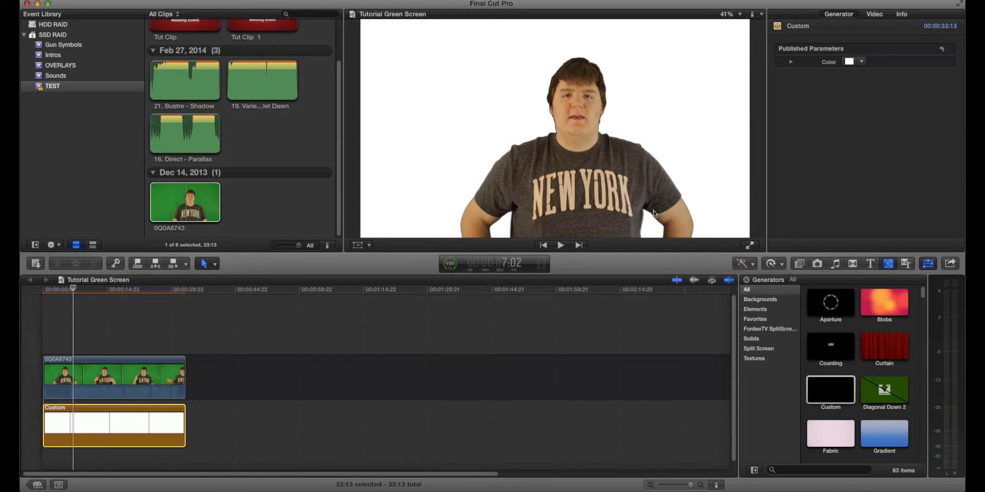
# Magnify the viewer to 75% and examine the keyed edges around the subject's head, shoulders and arms.
pyautogui.click(734, 14)
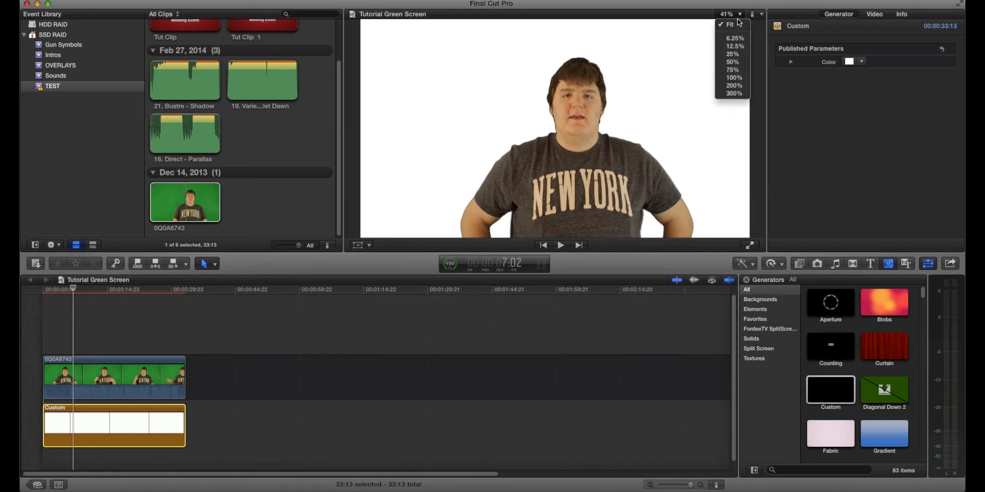
pyautogui.click(734, 70)
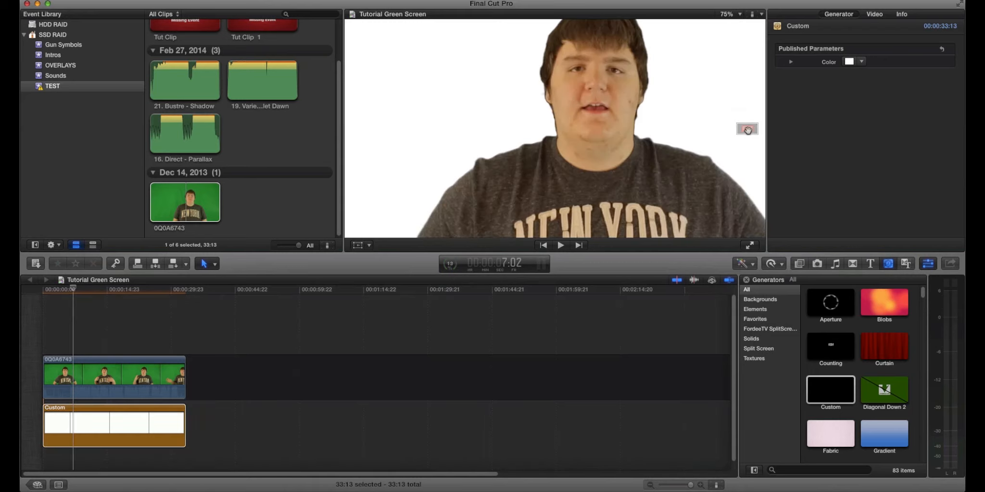
pyautogui.scroll(-5, 610, 105)
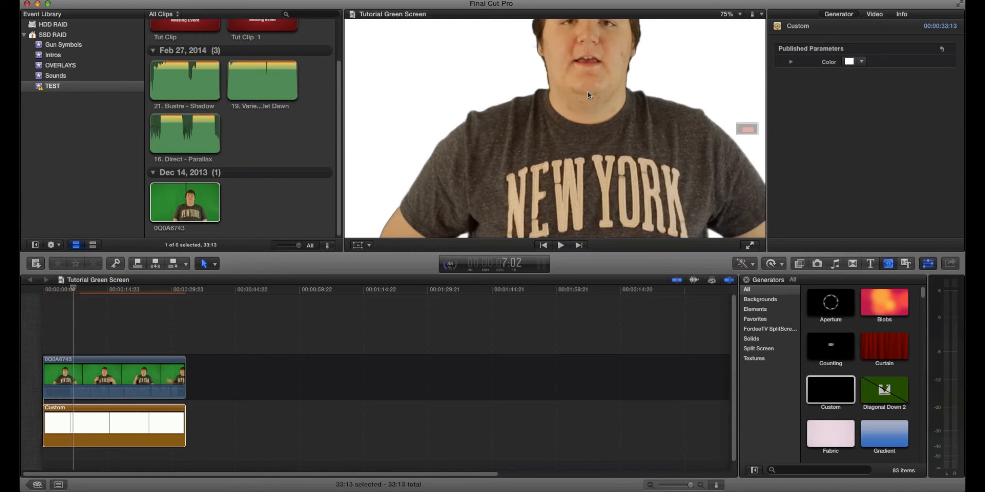
pyautogui.moveTo(748, 130); pyautogui.dragTo(745, 134)
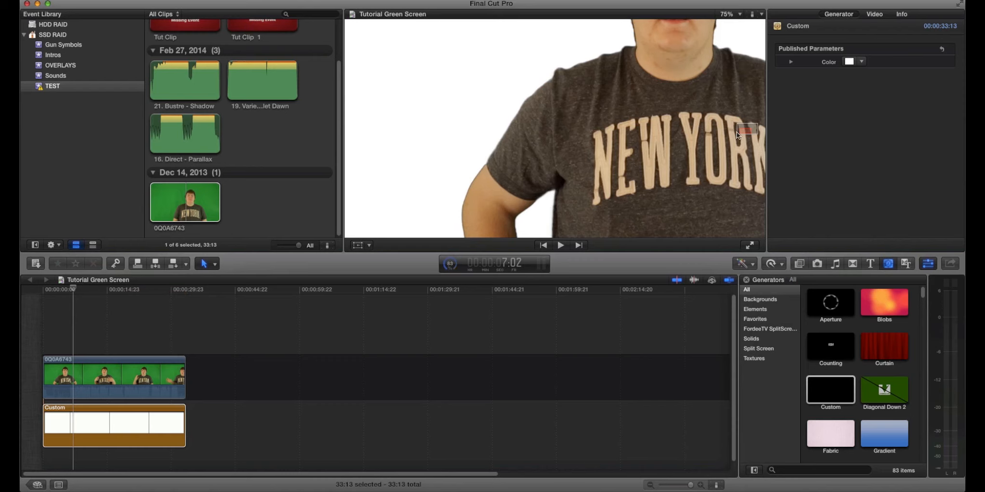
pyautogui.moveTo(738, 135); pyautogui.dragTo(742, 127)
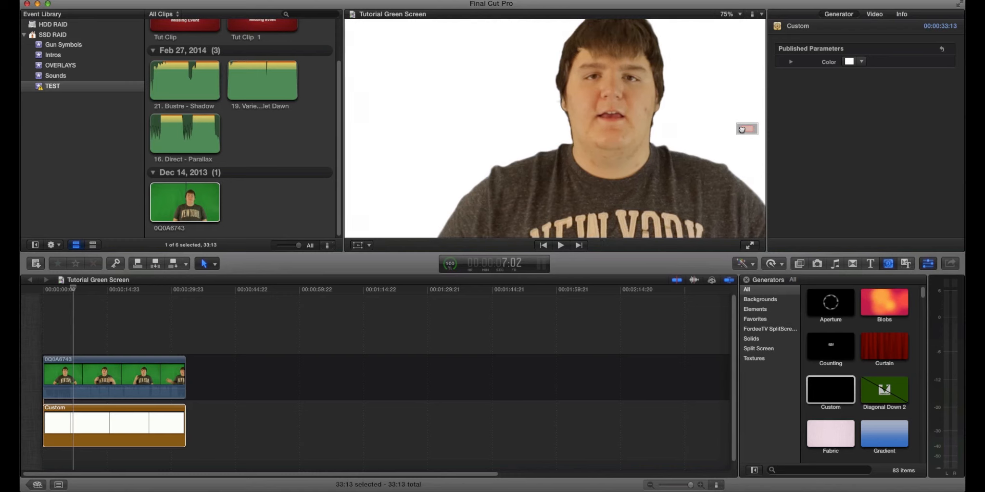
# Try to set the Keyer strength of the green-screen clip to 150%.
pyautogui.click(176, 365)
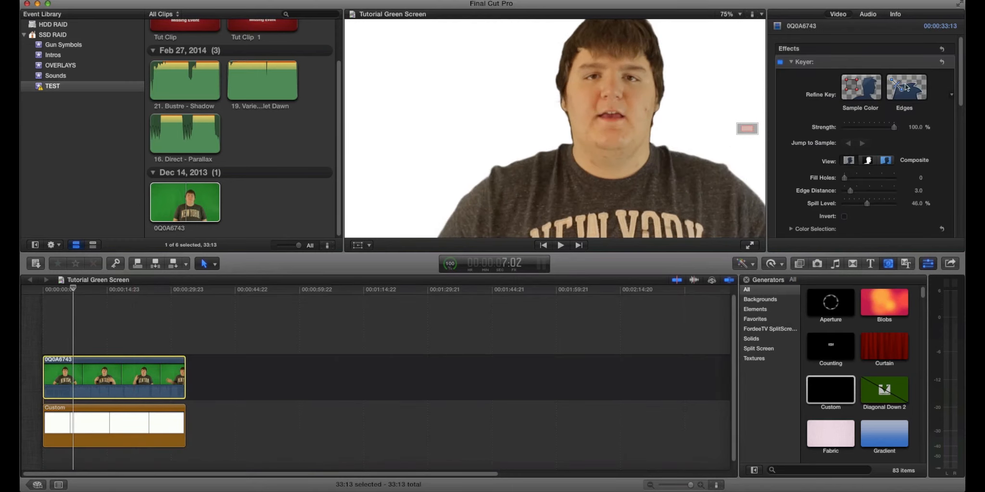
pyautogui.moveTo(894, 127); pyautogui.dragTo(920, 133)
pyautogui.click(914, 128)
pyautogui.write('150')
pyautogui.press('Return')
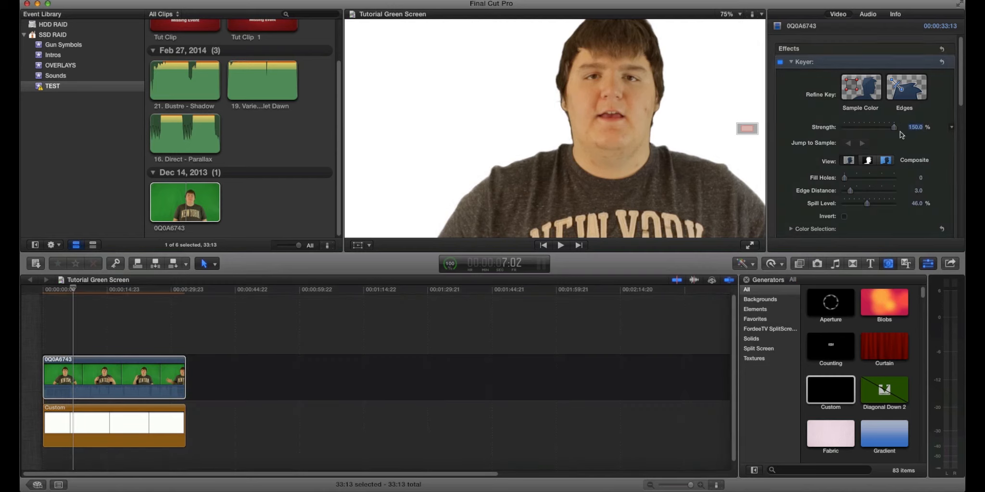
# Inspect the key as a matte and return the Keyer view to Composite.
pyautogui.click(868, 161)
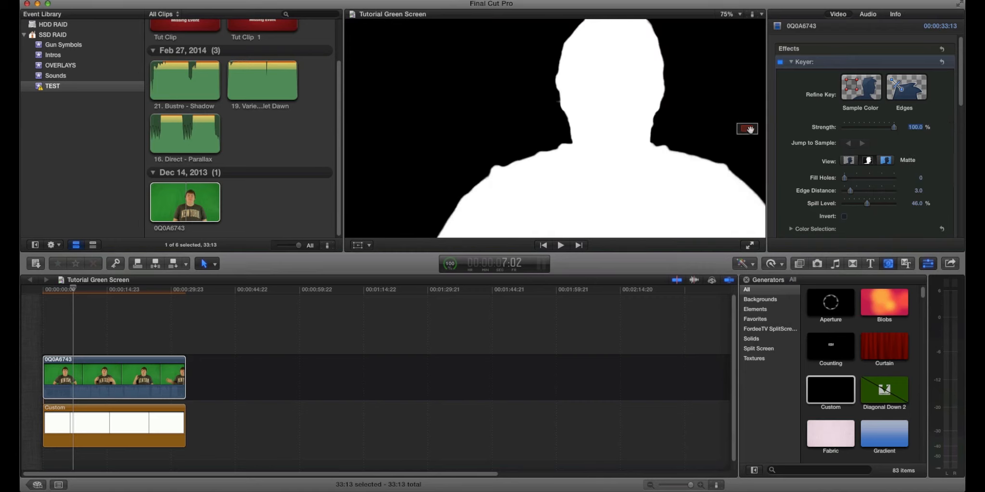
pyautogui.click(885, 160)
pyautogui.click(850, 161)
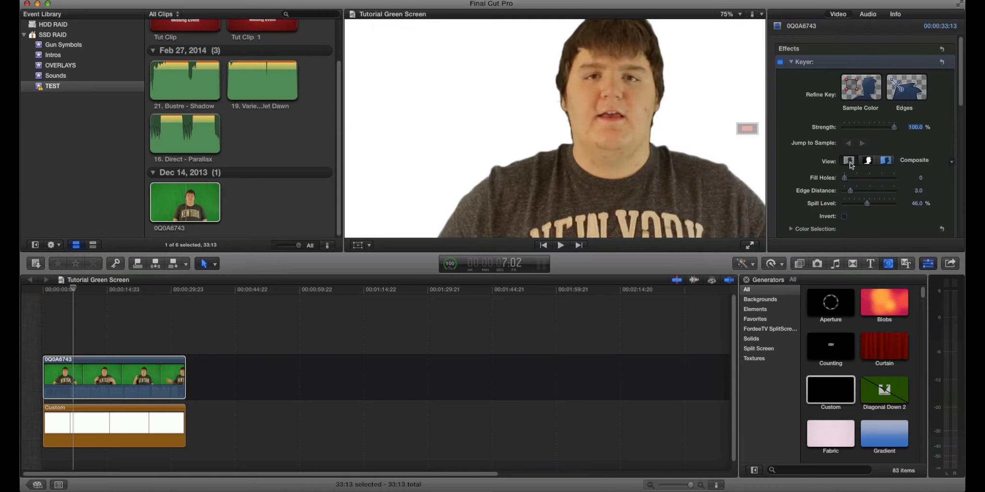
# Try out the Keyer's Fill Holes, Edge Distance, Spill Level and Invert settings on the clip.
pyautogui.moveTo(844, 178)
pyautogui.mouseDown()
pyautogui.moveTo(947, 193)
pyautogui.moveTo(837, 185)
pyautogui.mouseUp()
pyautogui.moveTo(850, 192)
pyautogui.mouseDown()
pyautogui.moveTo(872, 201)
pyautogui.moveTo(851, 191)
pyautogui.mouseUp()
pyautogui.moveTo(867, 203)
pyautogui.mouseDown()
pyautogui.moveTo(895, 209)
pyautogui.moveTo(842, 208)
pyautogui.moveTo(907, 214)
pyautogui.moveTo(847, 216)
pyautogui.moveTo(899, 214)
pyautogui.moveTo(870, 215)
pyautogui.mouseUp()
pyautogui.click(844, 216)
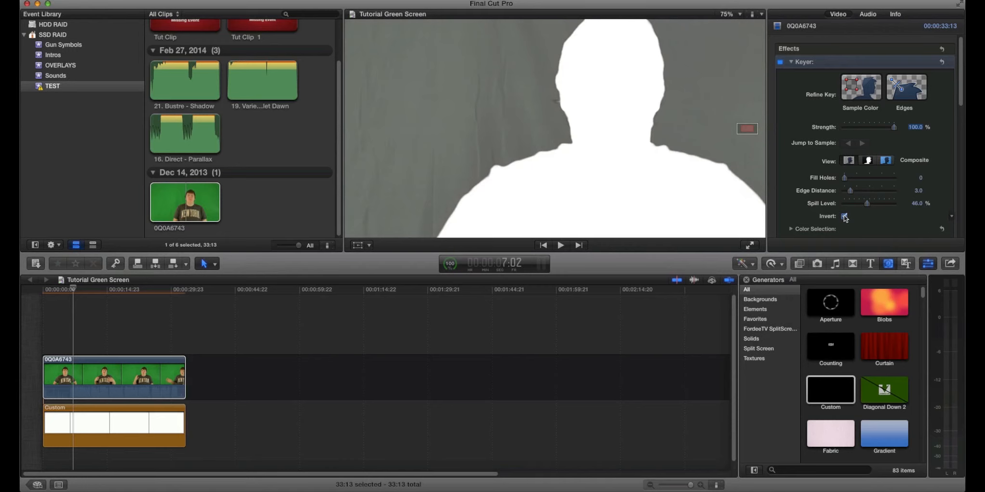
pyautogui.click(844, 216)
# Examine the Keyer's Color Selection, Spill Suppression and Light Wrap settings.
pyautogui.scroll(-3, 845, 216)
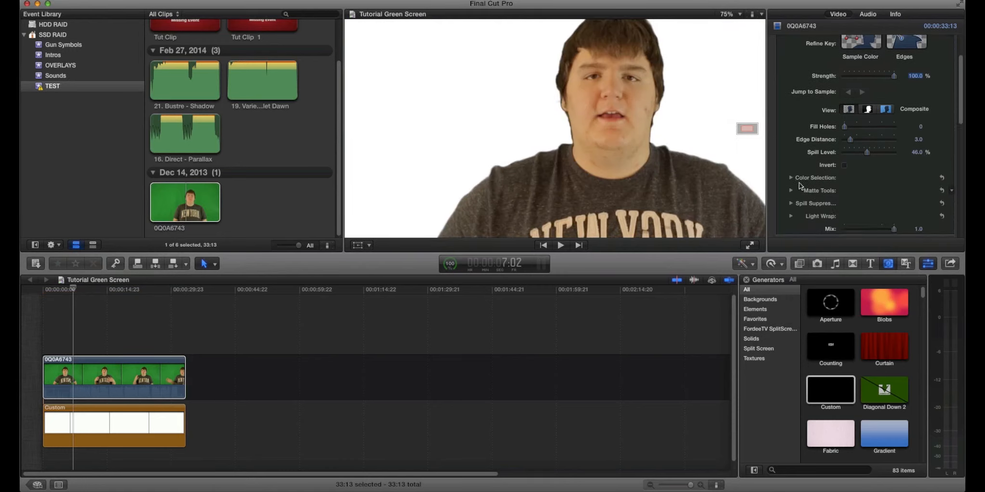
pyautogui.click(792, 178)
pyautogui.scroll(-3, 845, 212)
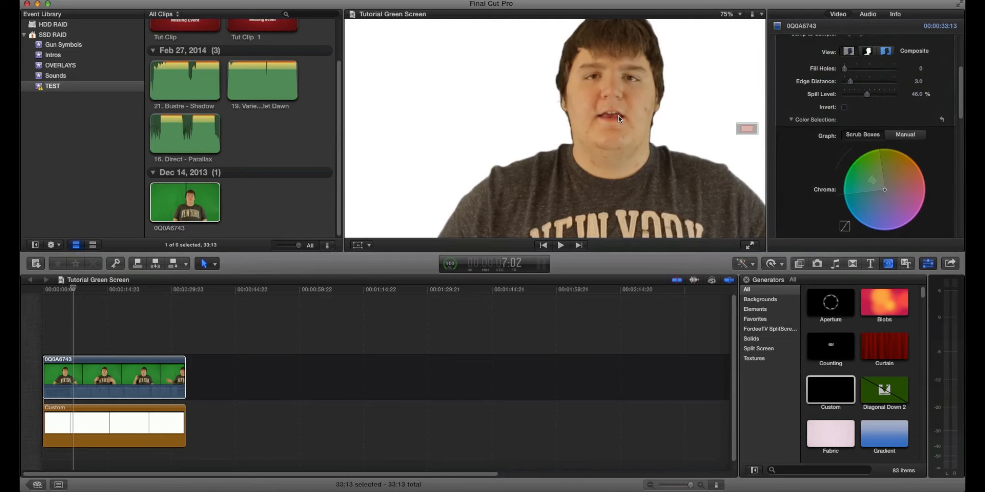
pyautogui.click(791, 119)
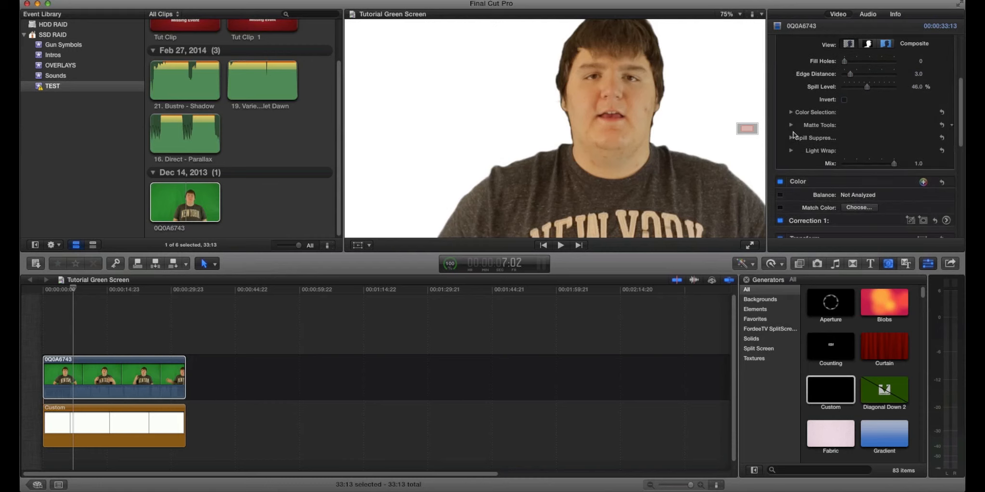
pyautogui.click(791, 138)
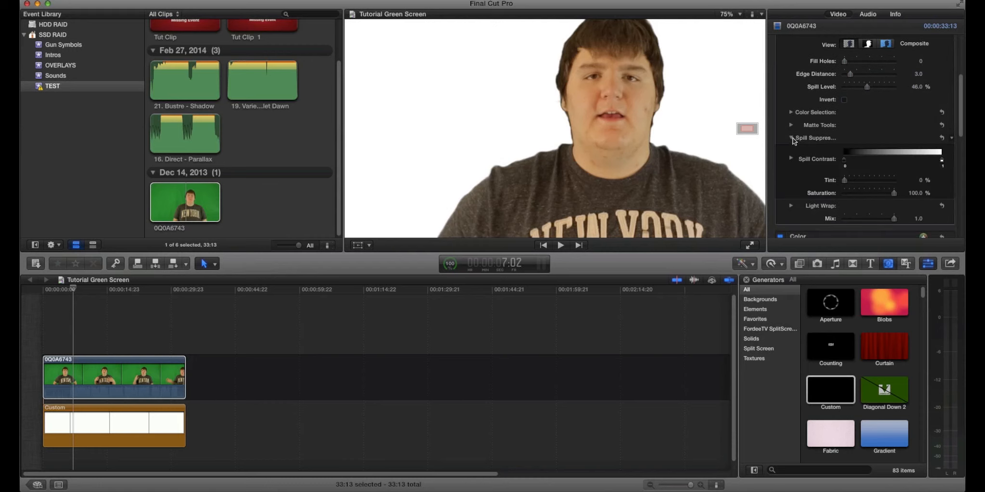
pyautogui.click(791, 138)
pyautogui.click(791, 151)
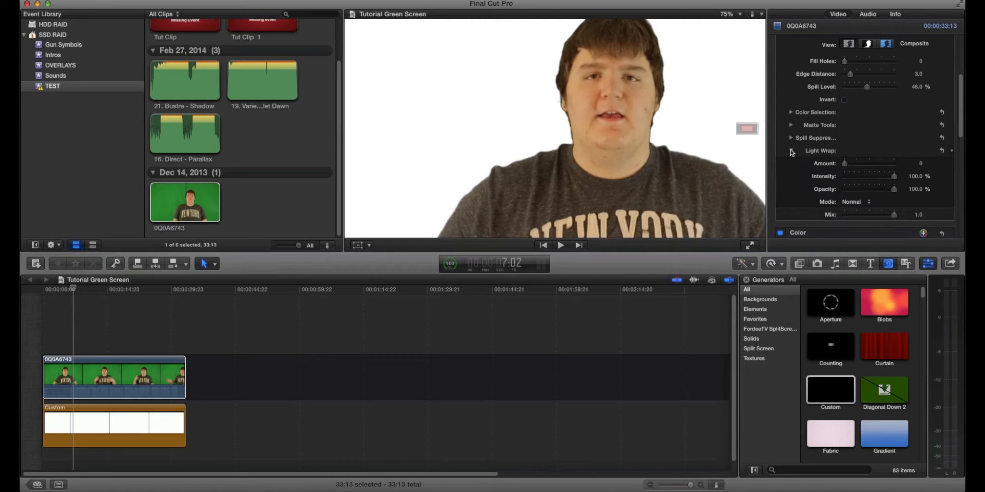
pyautogui.click(791, 151)
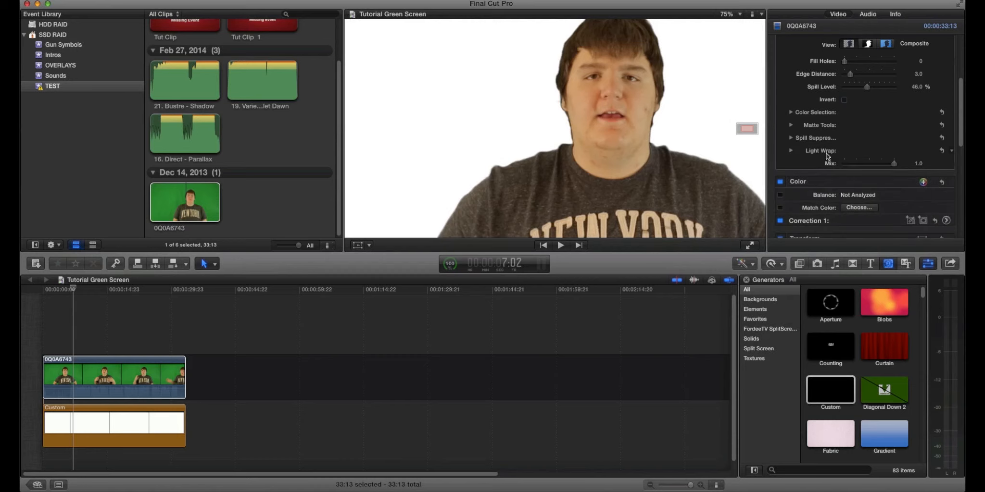
pyautogui.scroll(5, 823, 158)
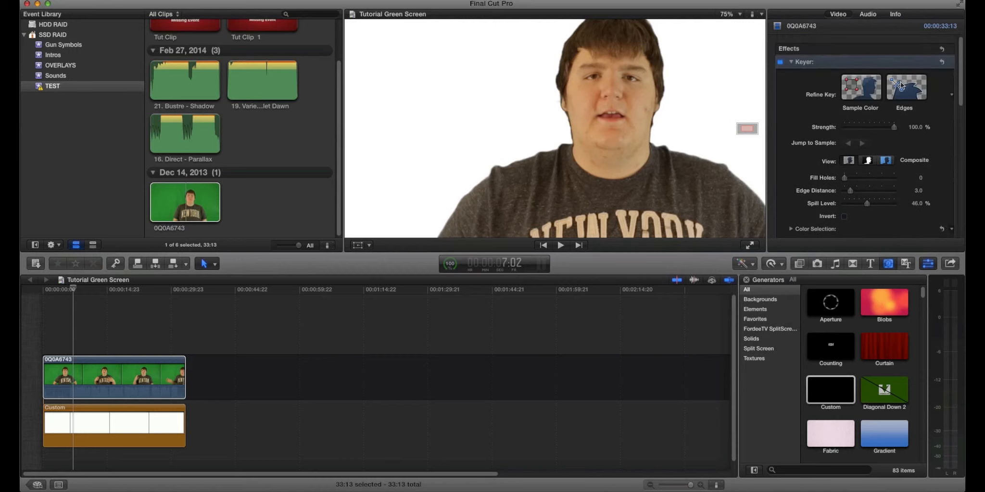
# Add a Keyer Edges sample across the edge of the subject's neck below the ear and set Edge Distance to 6.0.
pyautogui.click(898, 98)
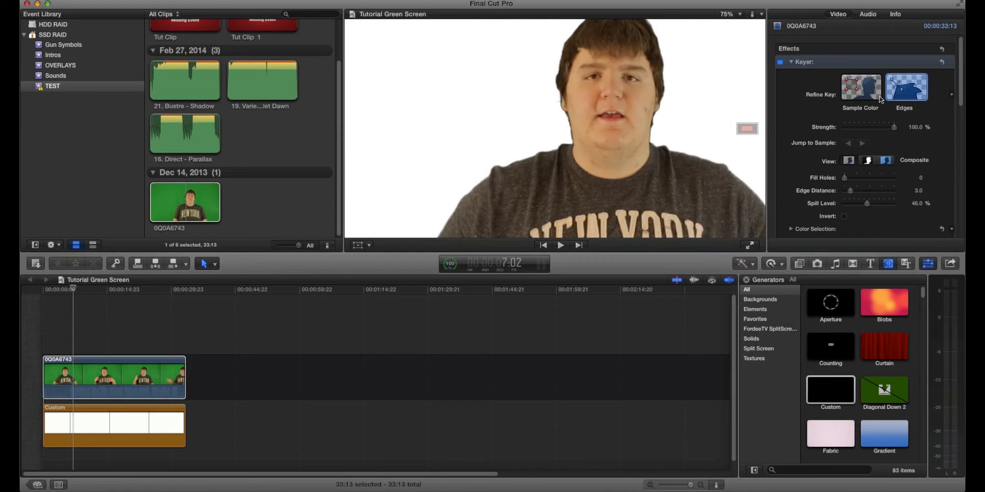
pyautogui.click(648, 134)
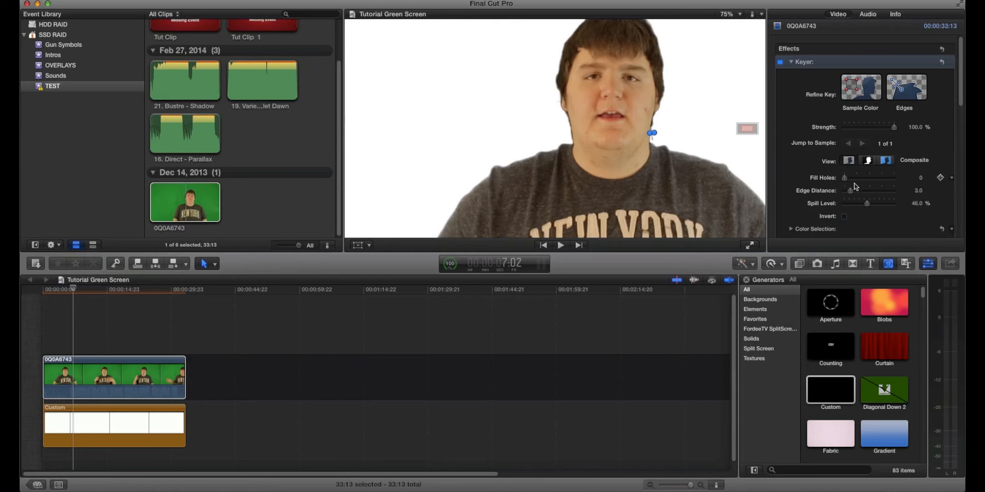
pyautogui.moveTo(850, 191)
pyautogui.mouseDown()
pyautogui.moveTo(913, 196)
pyautogui.moveTo(819, 192)
pyautogui.moveTo(857, 194)
pyautogui.mouseUp()
pyautogui.moveTo(651, 135); pyautogui.dragTo(650, 137)
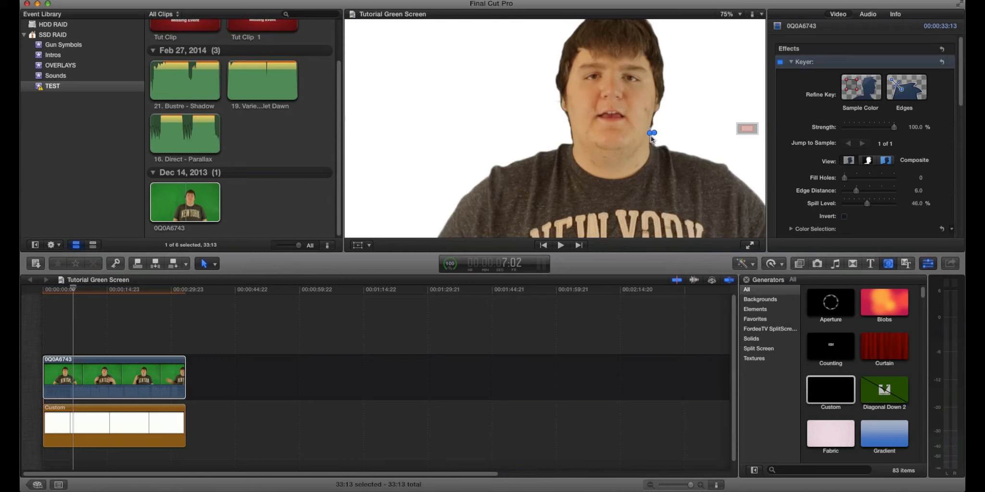
# Magnify the viewer to 200% and draw a short Keyer Edges sample across the opposite edge of the subject's neck.
pyautogui.click(922, 87)
pyautogui.click(727, 14)
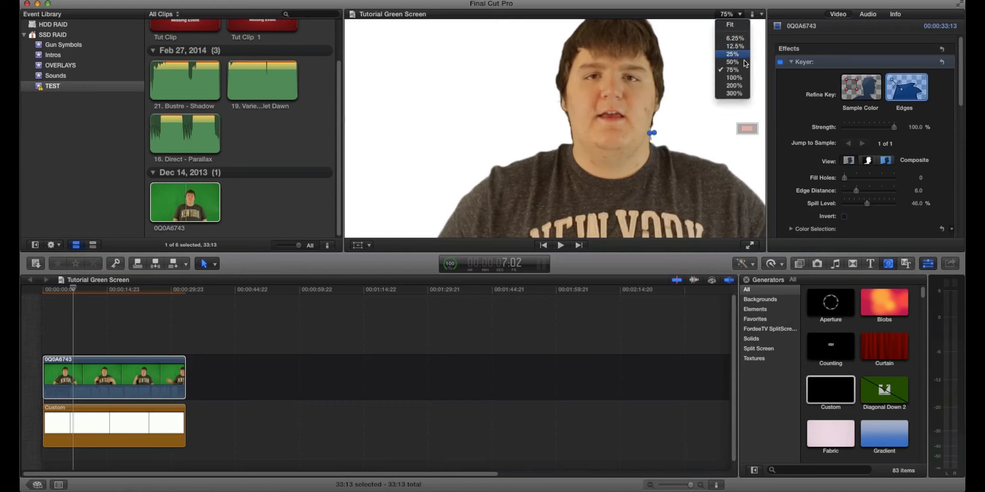
pyautogui.click(732, 87)
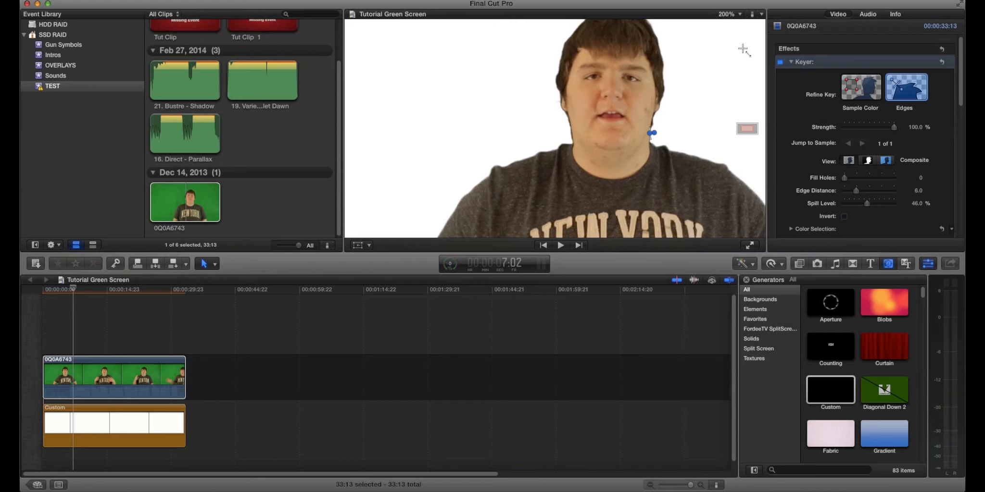
pyautogui.click(730, 14)
pyautogui.click(604, 158)
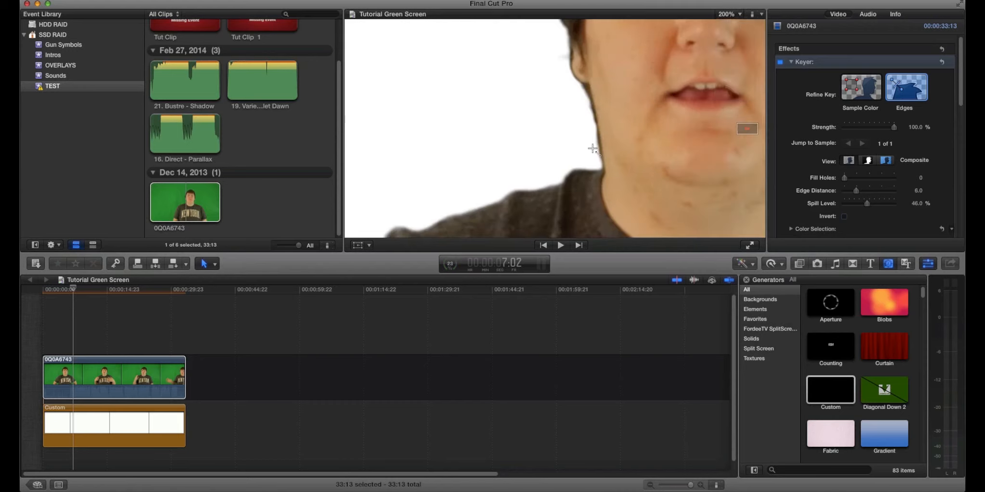
pyautogui.moveTo(600, 146); pyautogui.dragTo(608, 144)
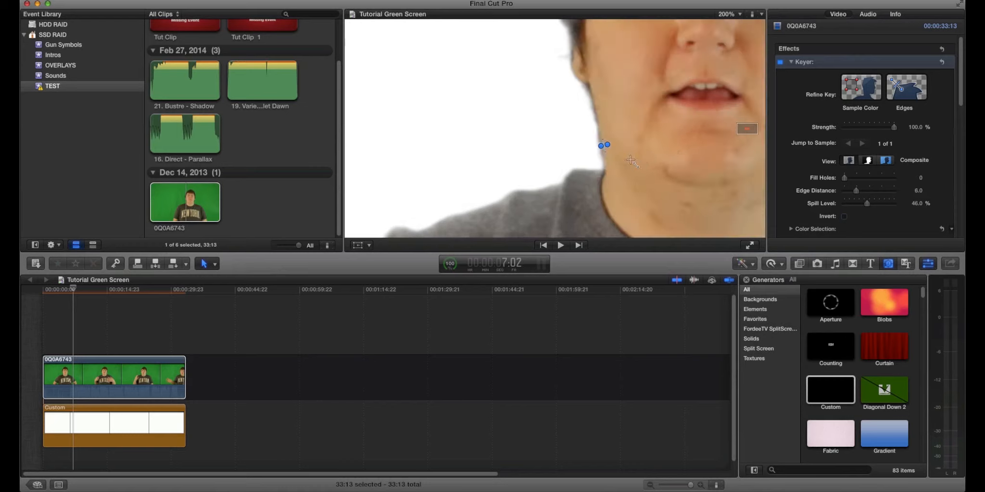
# Undo the last Keyer Edges sample and try a shorter one across the edge of the subject's jaw.
pyautogui.press('super+z')
pyautogui.click(915, 87)
pyautogui.moveTo(595, 143); pyautogui.dragTo(600, 143)
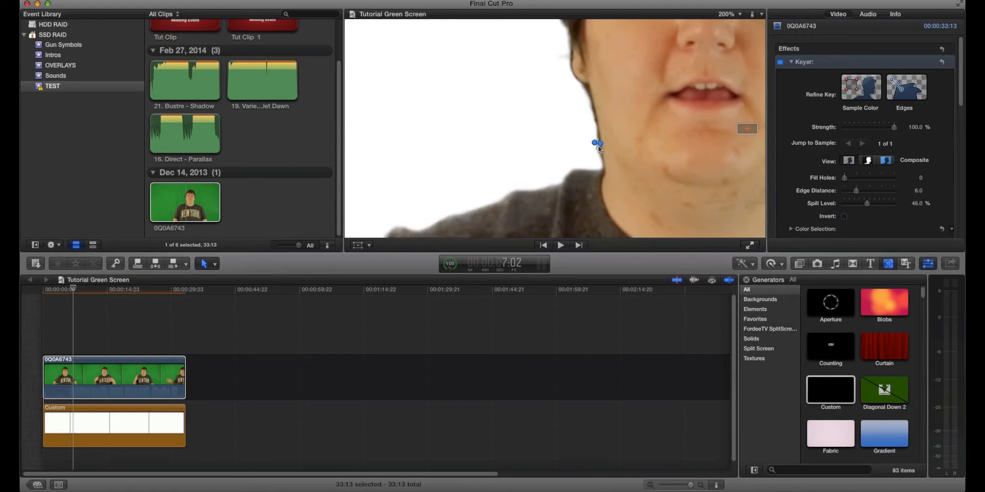
pyautogui.press('super+z')
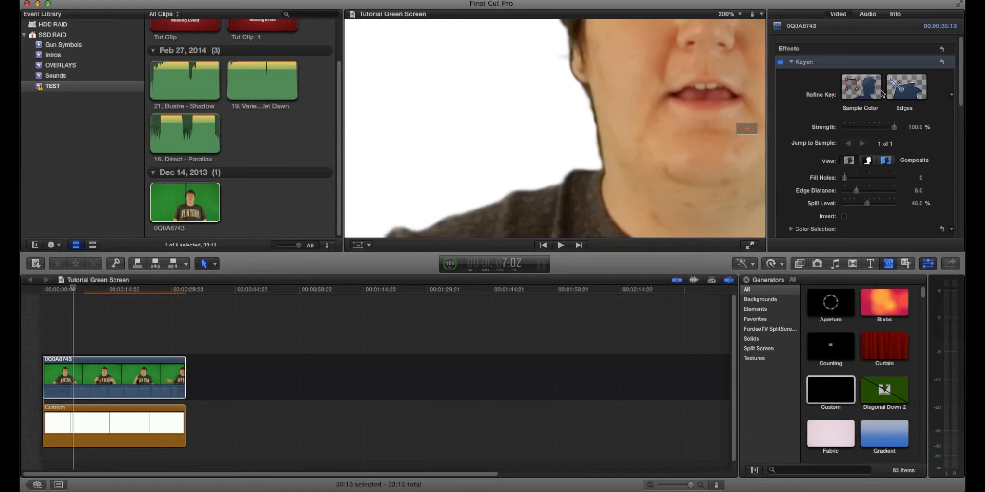
# Draw a short Keyer Edges sample across the edge of the subject's jaw below the ear and adjust its end point.
pyautogui.click(906, 87)
pyautogui.moveTo(600, 149); pyautogui.dragTo(603, 150)
pyautogui.click(884, 87)
pyautogui.click(594, 118)
pyautogui.moveTo(595, 125); pyautogui.dragTo(588, 123)
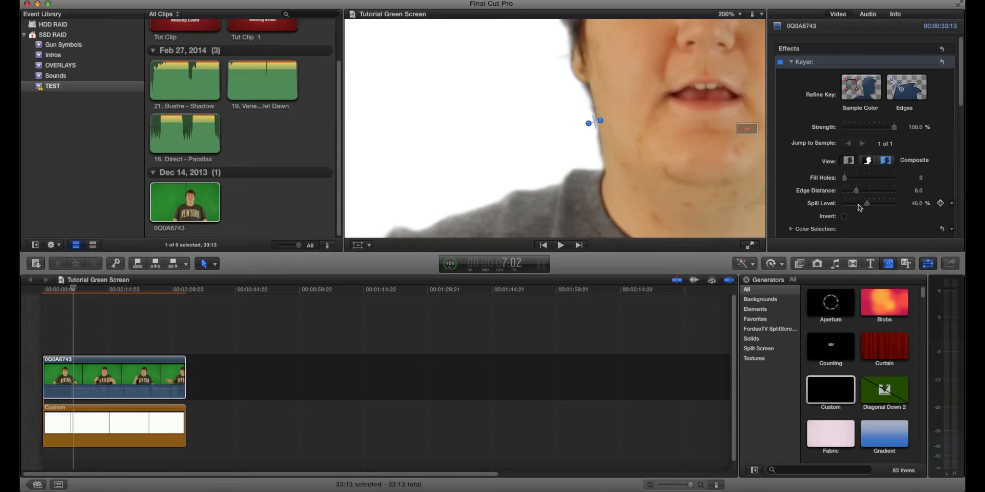
# Fit the whole frame in the viewer and try out the Keyer's Fill Holes up to 10, settling on 1.8.
pyautogui.moveTo(845, 178); pyautogui.dragTo(862, 185)
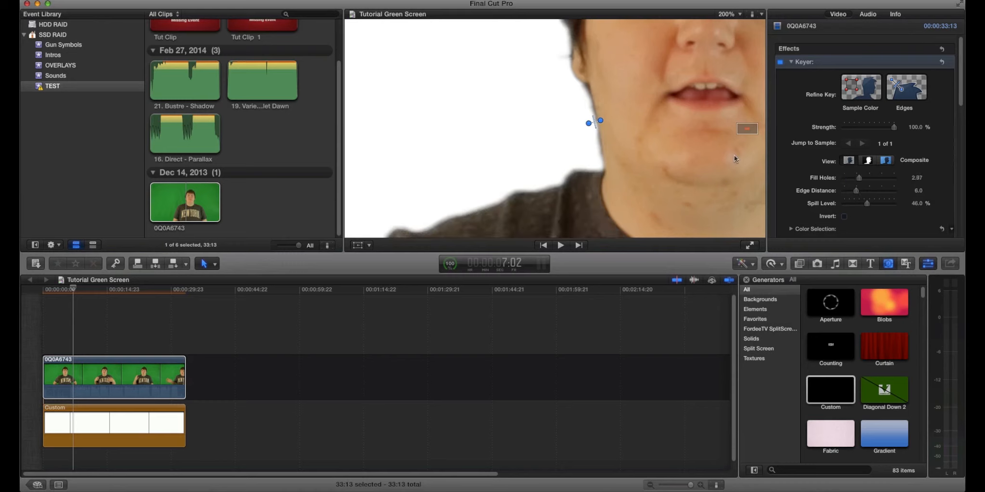
pyautogui.press('super+z')
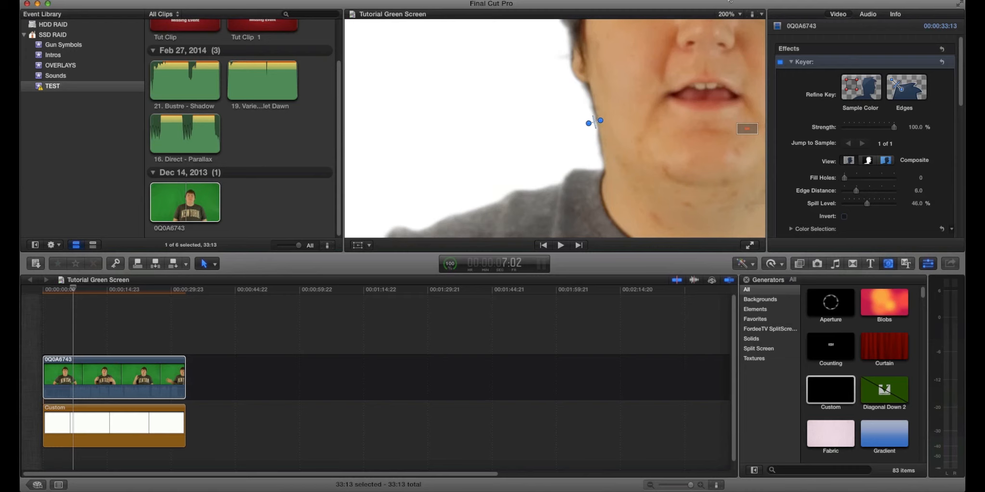
pyautogui.click(732, 14)
pyautogui.click(733, 28)
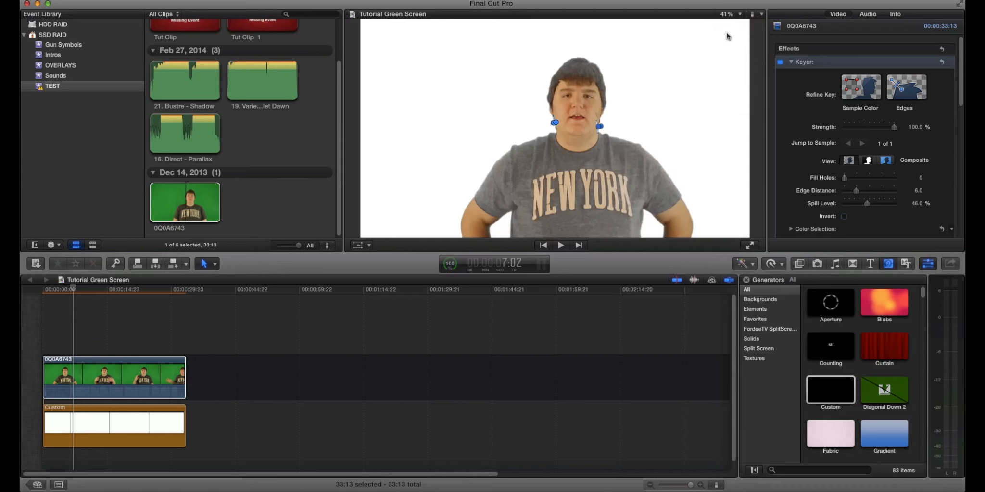
pyautogui.moveTo(855, 178); pyautogui.dragTo(912, 181)
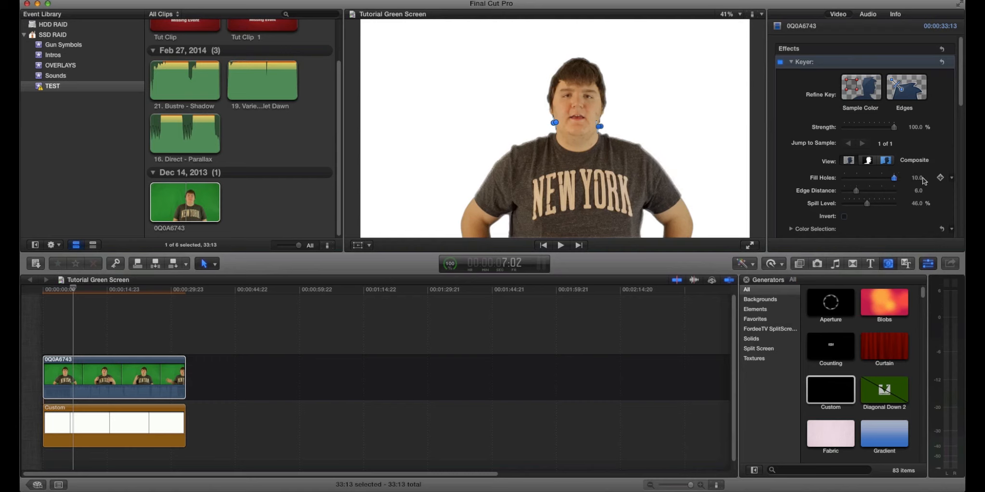
pyautogui.moveTo(858, 178)
pyautogui.mouseDown()
pyautogui.moveTo(827, 181)
pyautogui.moveTo(853, 182)
pyautogui.mouseUp()
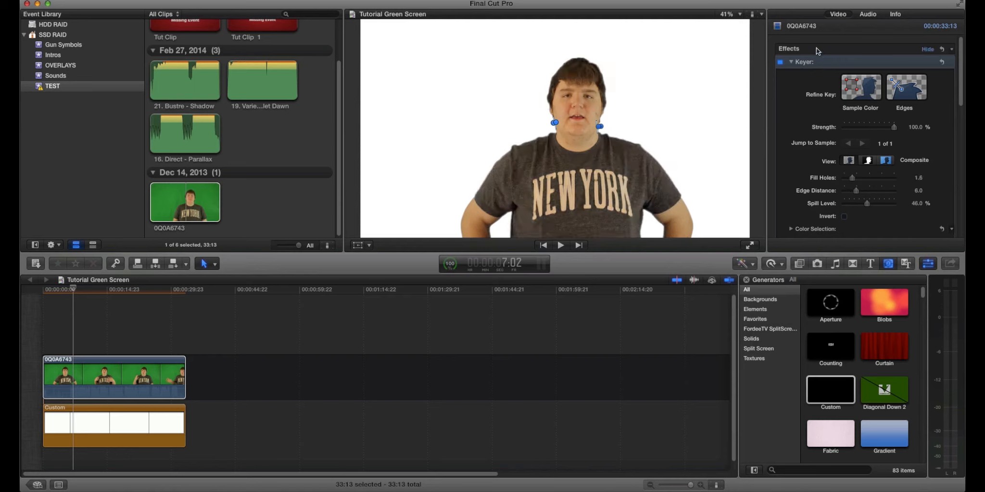
# Check the key at 14:16 in the green-screen clip and set the Keyer's Fill Holes to 1.7.
pyautogui.click(791, 63)
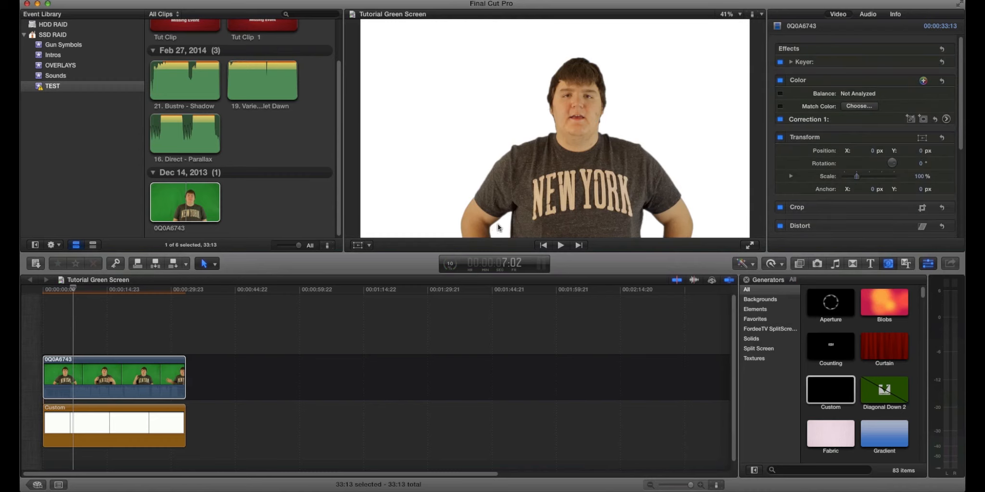
pyautogui.press('d')
pyautogui.press('super+z')
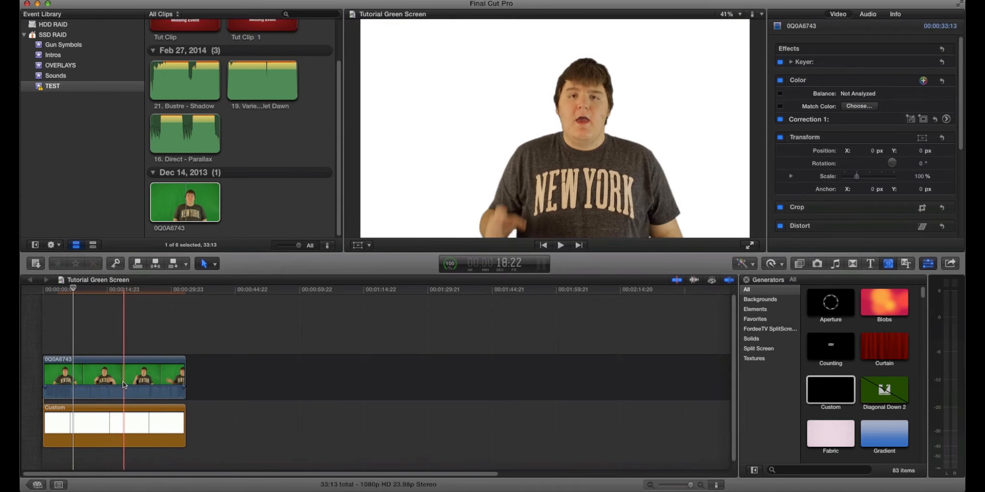
pyautogui.click(106, 345)
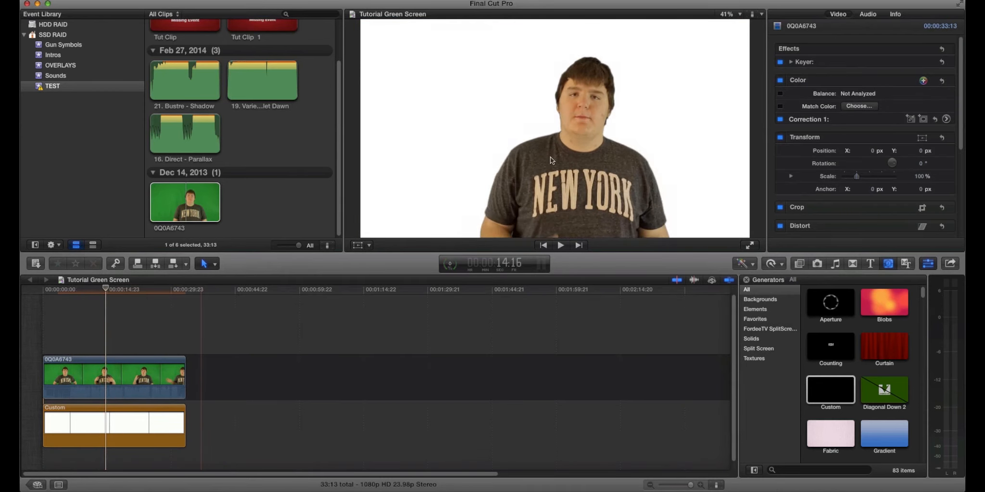
pyautogui.click(106, 375)
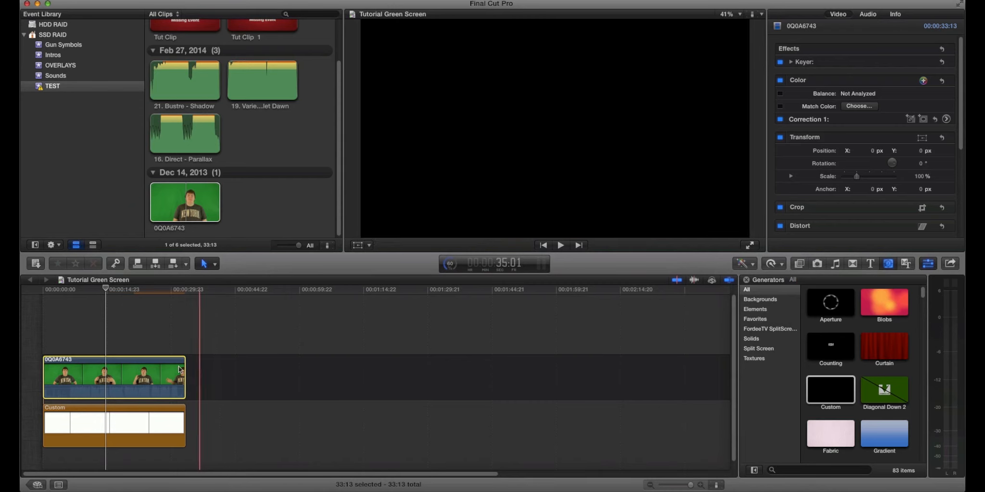
pyautogui.click(792, 63)
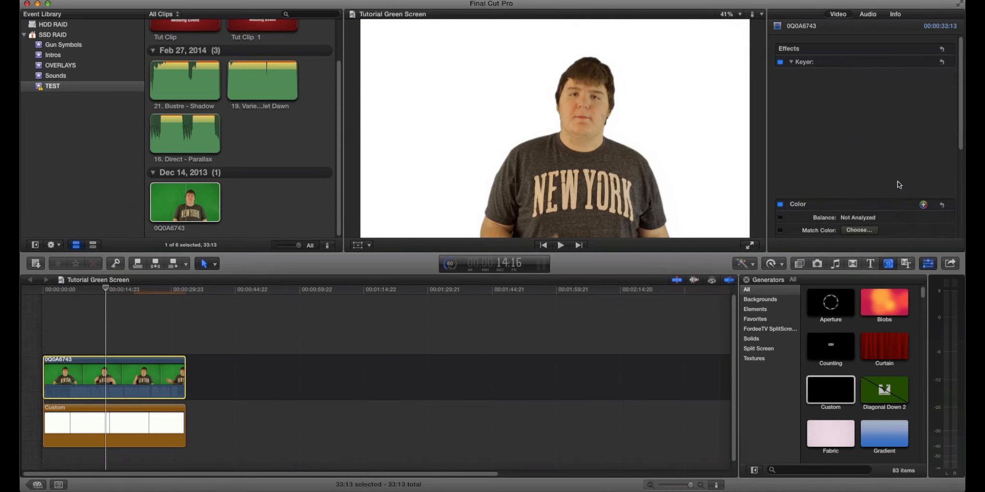
pyautogui.moveTo(848, 178)
pyautogui.mouseDown()
pyautogui.moveTo(859, 179)
pyautogui.moveTo(851, 177)
pyautogui.mouseUp()
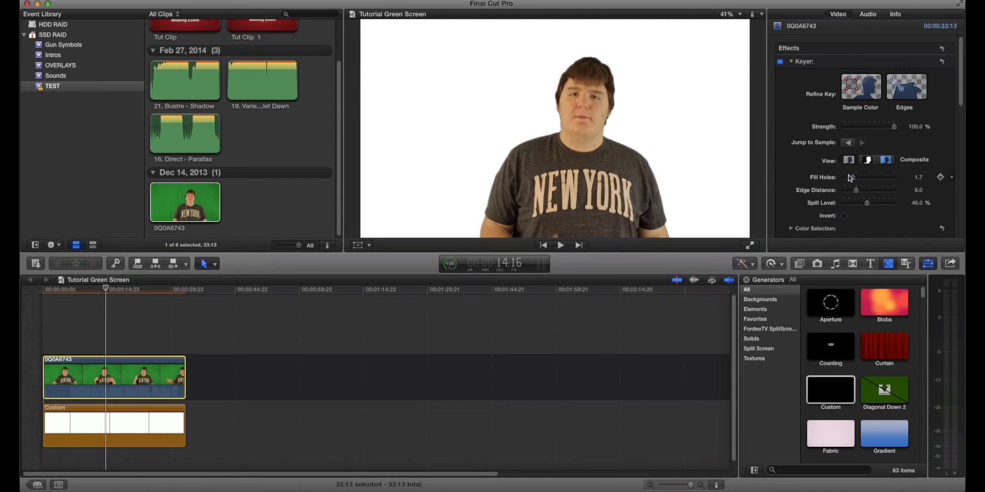
# Delete the Keyer from the green-screen clip, search the effects for "key" and apply a fresh Keyer to the clip.
pyautogui.click(834, 63)
pyautogui.press('Delete')
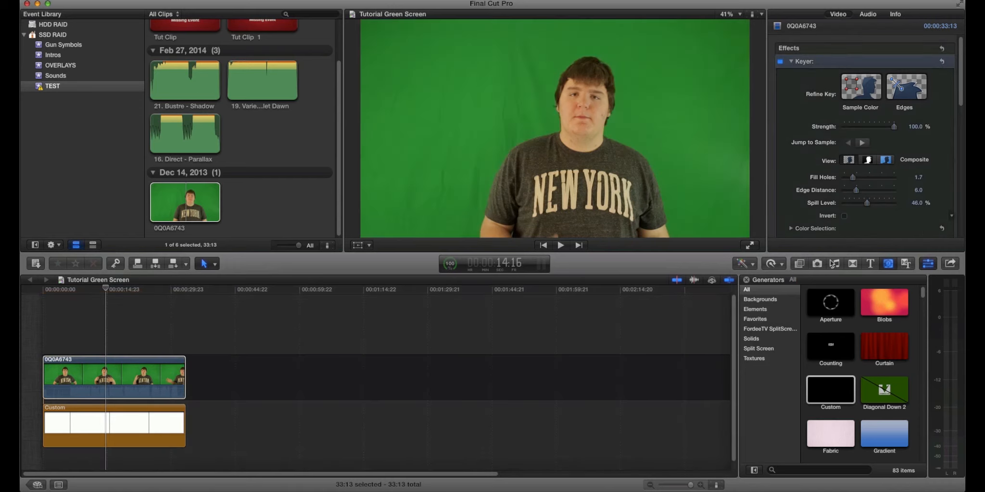
pyautogui.click(799, 263)
pyautogui.click(802, 471)
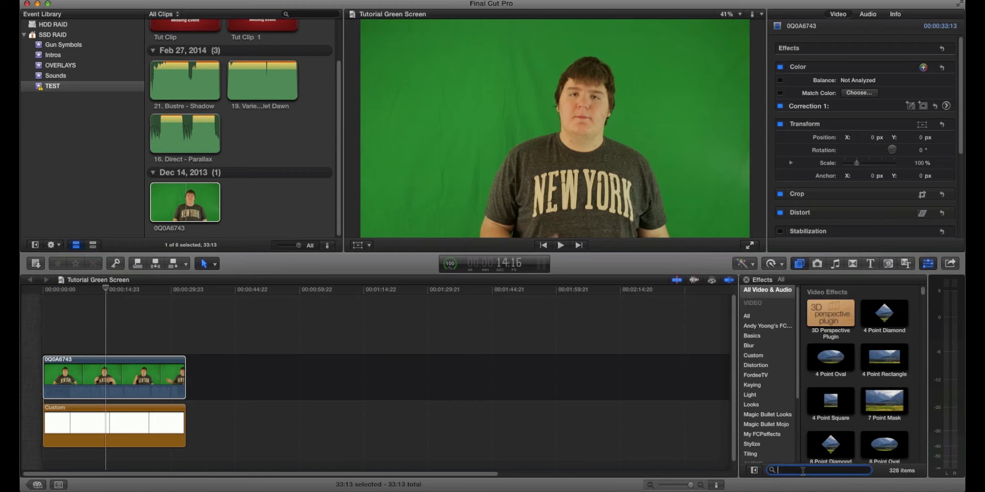
pyautogui.write('key')
pyautogui.moveTo(830, 302); pyautogui.dragTo(185, 361)
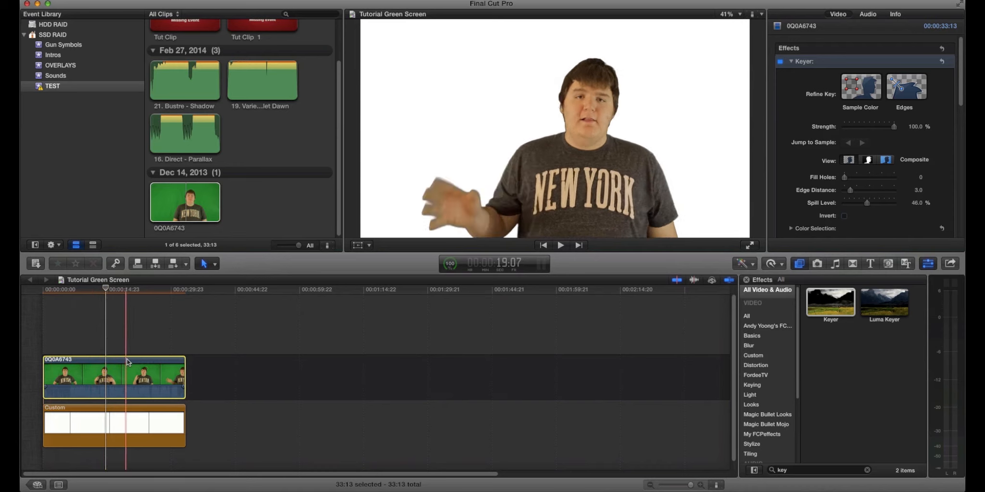
# Play back the keyed clip from 27:09 and set the Keyer's Fill Holes to 0.55 there.
pyautogui.click(160, 353)
pyautogui.press('space')
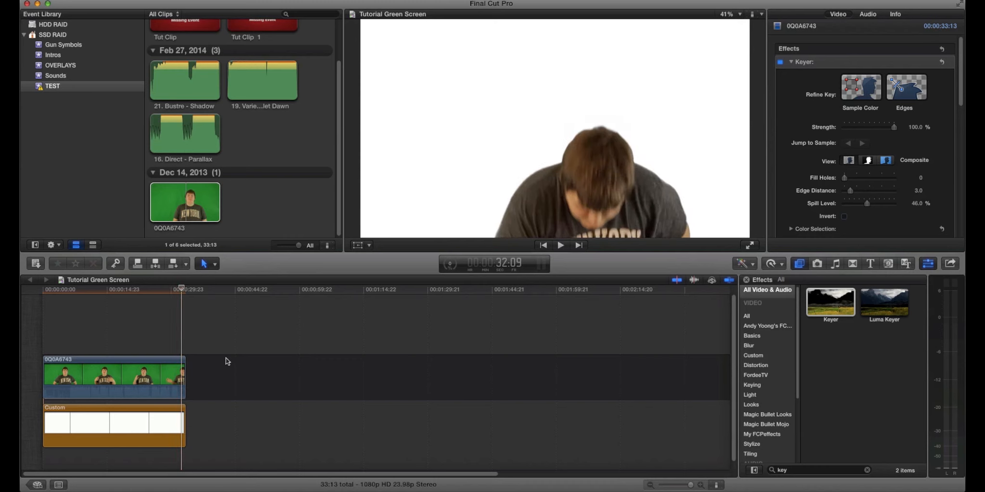
pyautogui.press('space')
pyautogui.click(161, 340)
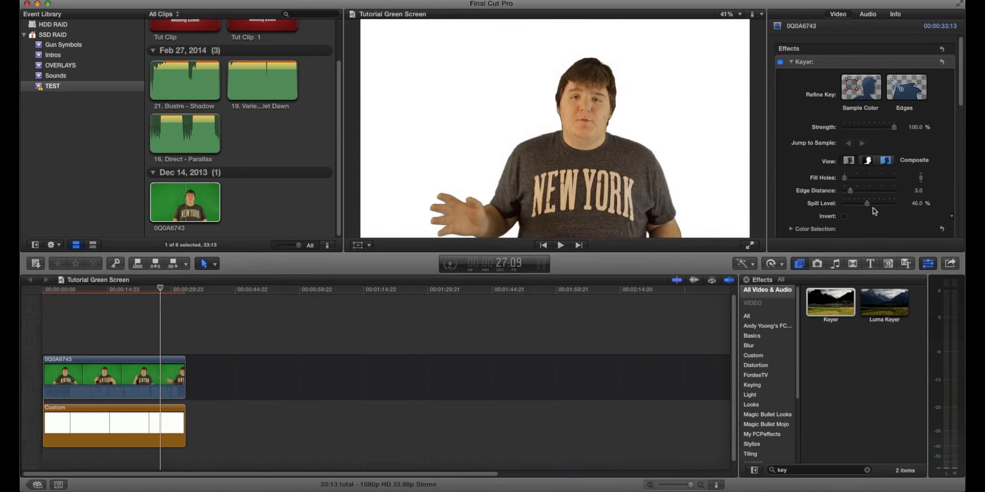
pyautogui.moveTo(846, 178); pyautogui.dragTo(848, 181)
# Play back the adjusted key near the clip's end, and select the green-screen clip with the playhead at 18:07.
pyautogui.press('space')
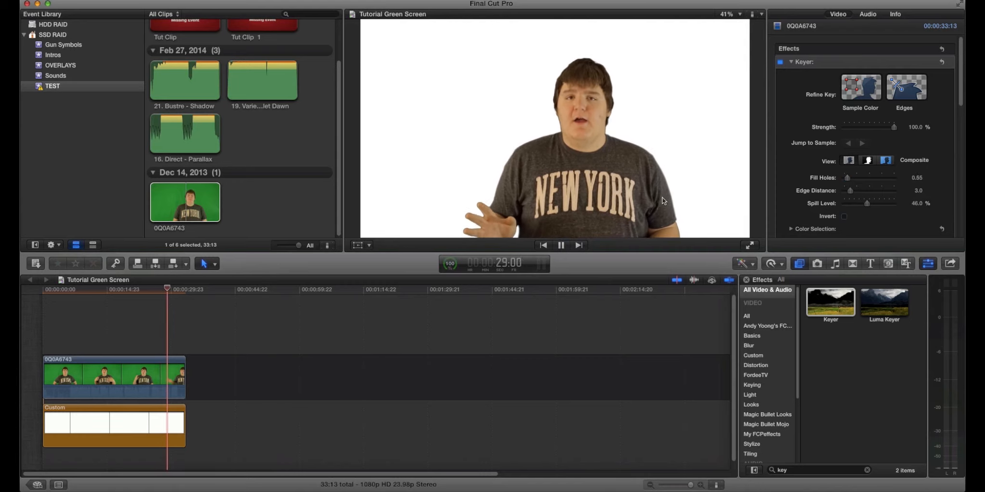
pyautogui.press('space')
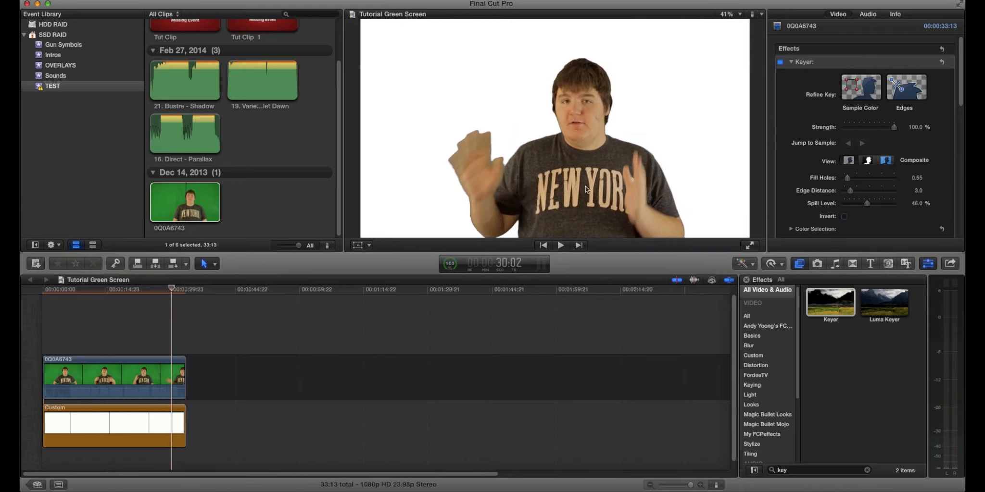
pyautogui.press('space')
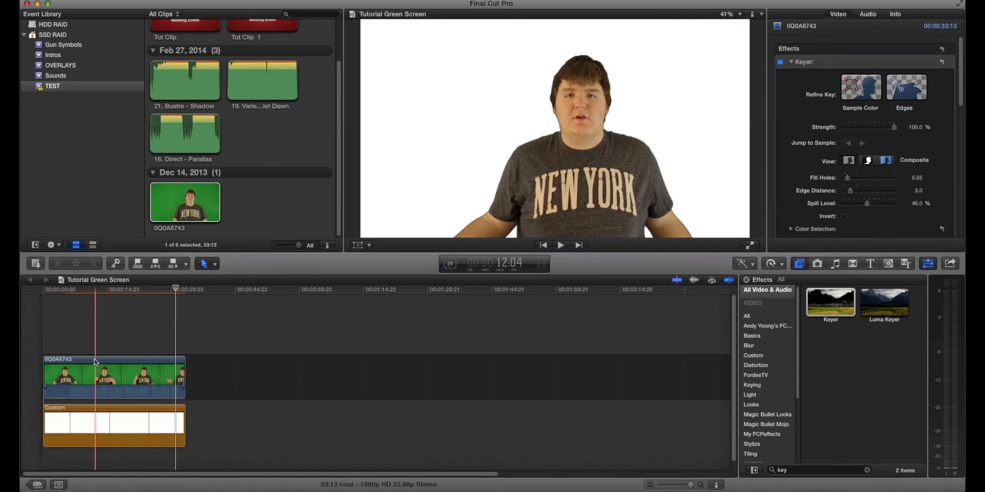
pyautogui.click(121, 340)
pyautogui.click(118, 368)
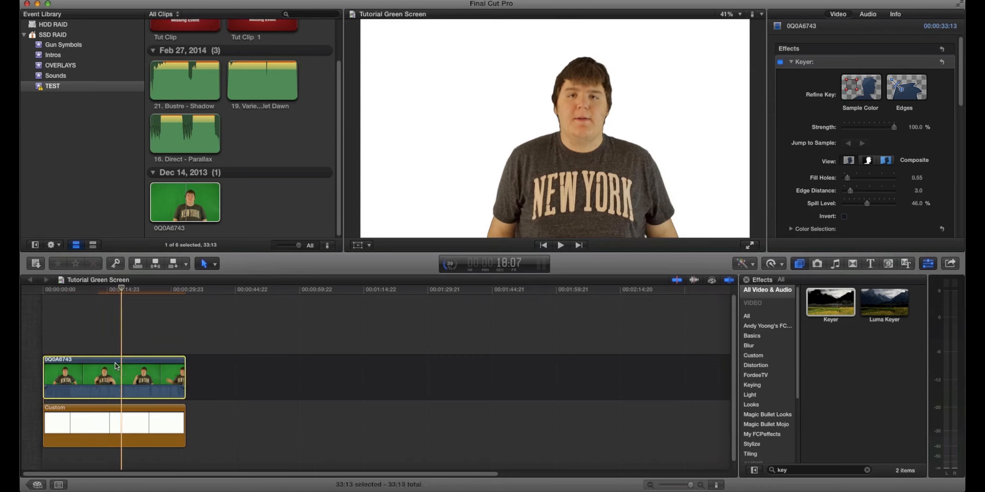